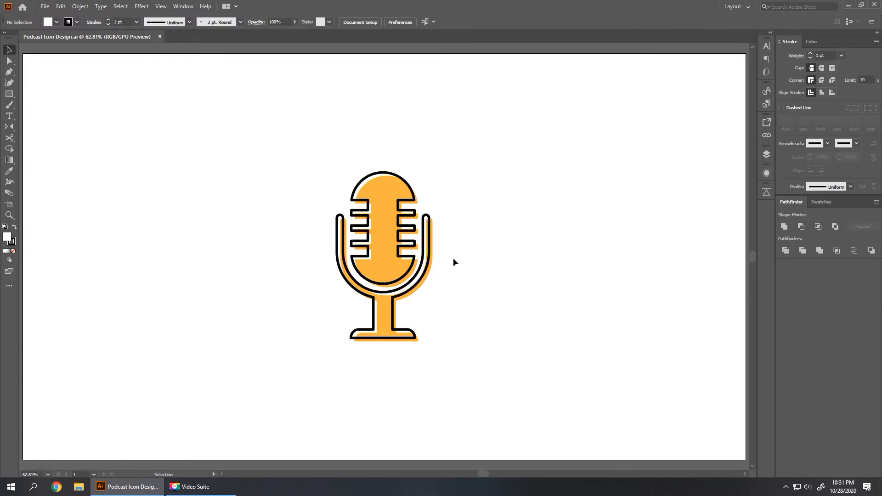
Move the finished microphone icon to the right side of the artboard to clear the drawing area.
left_click(427, 230)
left_click_drag(429, 236, 721, 233)
left_click(497, 234)
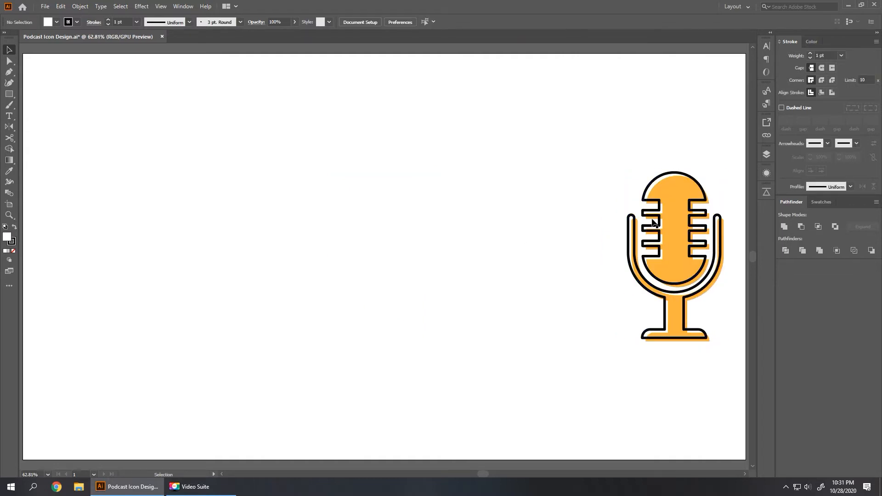
Draw an upright rectangle about 207 × 309 px mid-artboard and round its corners fully into a capsule.
key("m")
left_click_drag(370, 180, 393, 240)
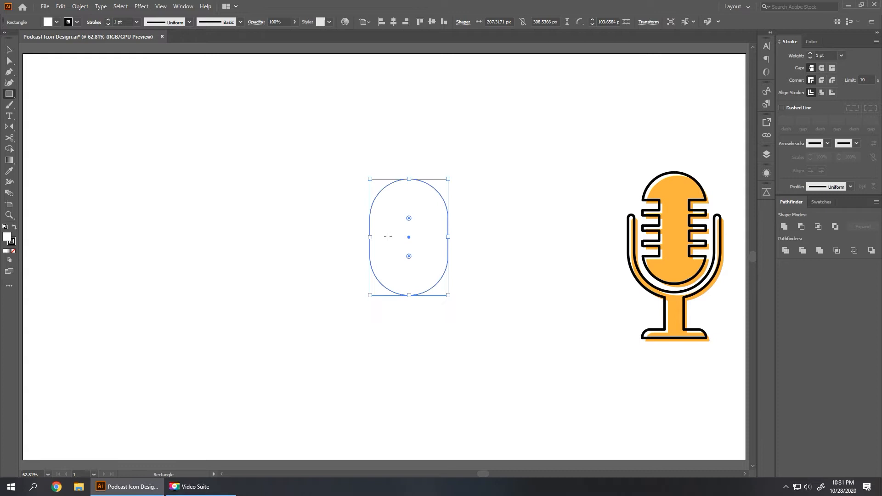
key("v")
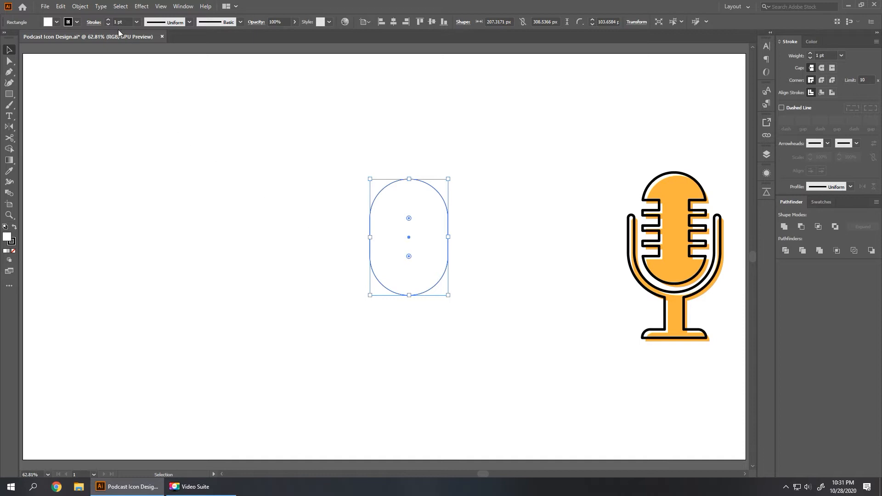
Offset the capsule's path outward by 45 px with miter joins.
left_click(80, 6)
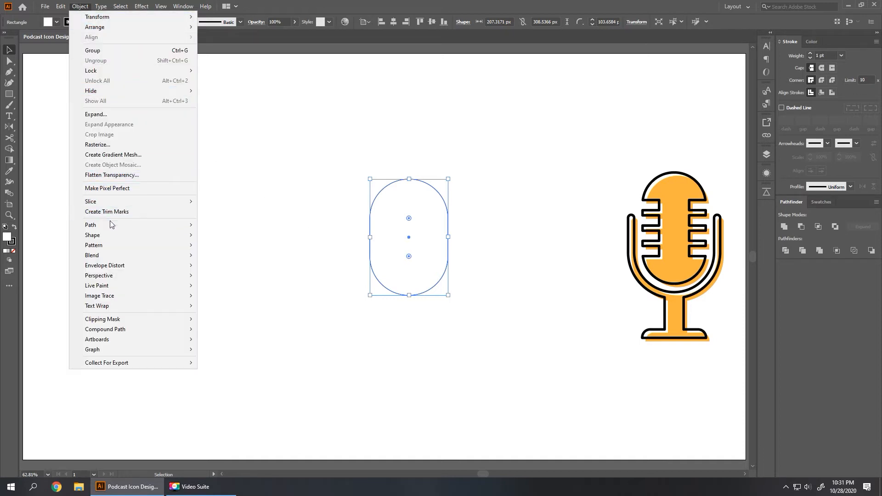
mouse_move(174, 226)
left_click(217, 259)
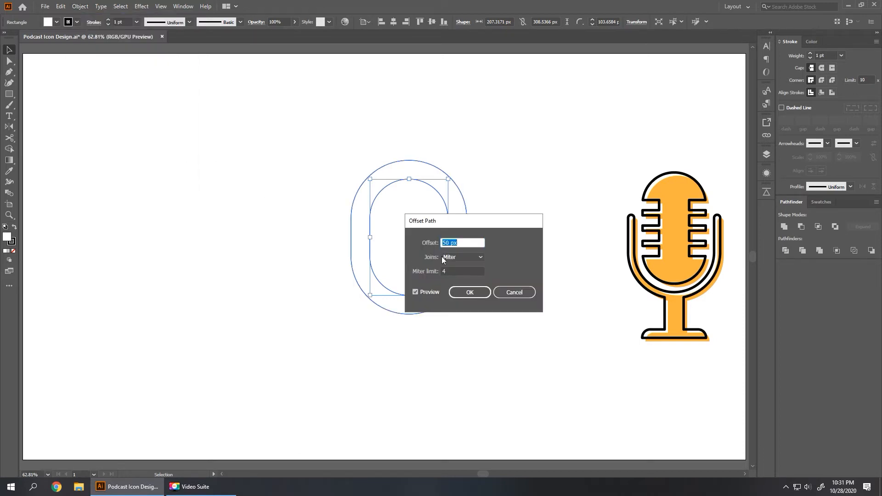
left_click_drag(475, 231, 553, 200)
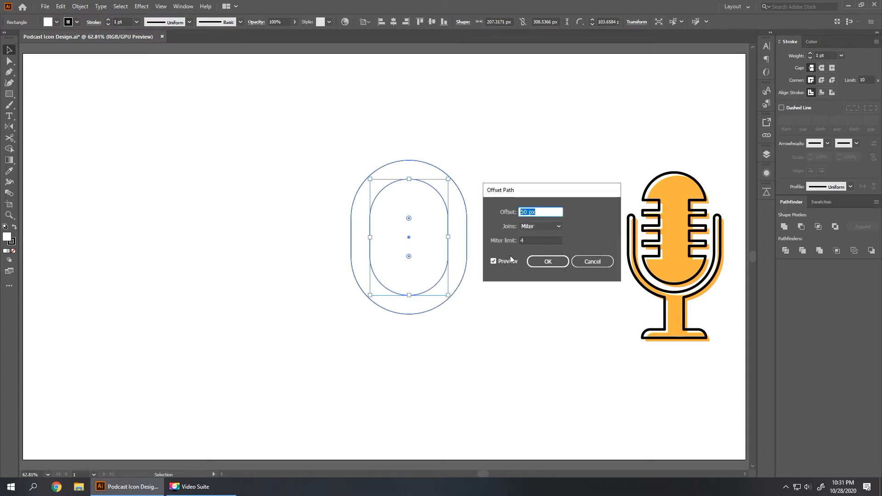
type("47")
key("Down")
key("Down")
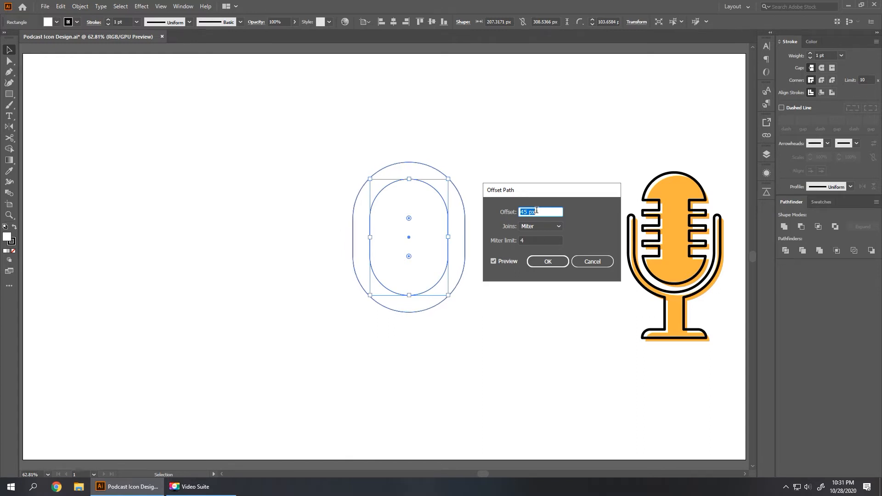
left_click(533, 261)
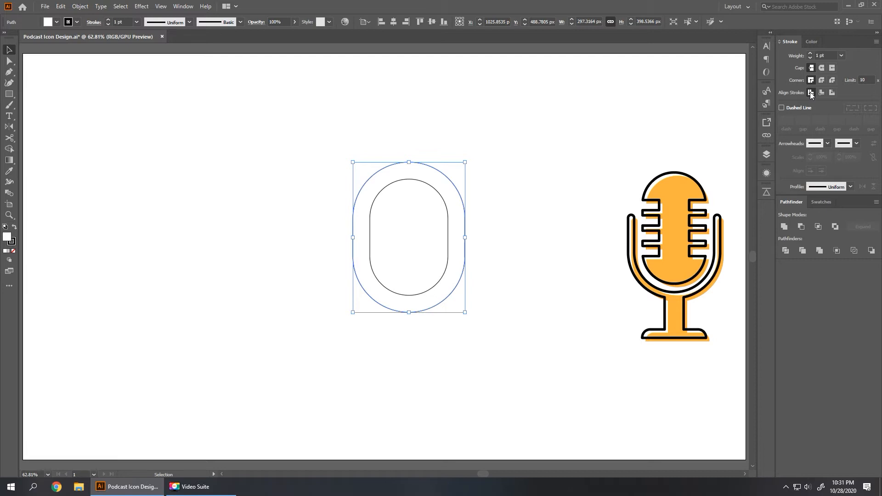
Set the outer capsule's stroke weight to 25 pt.
left_click(815, 54)
type("17")
key("Return")
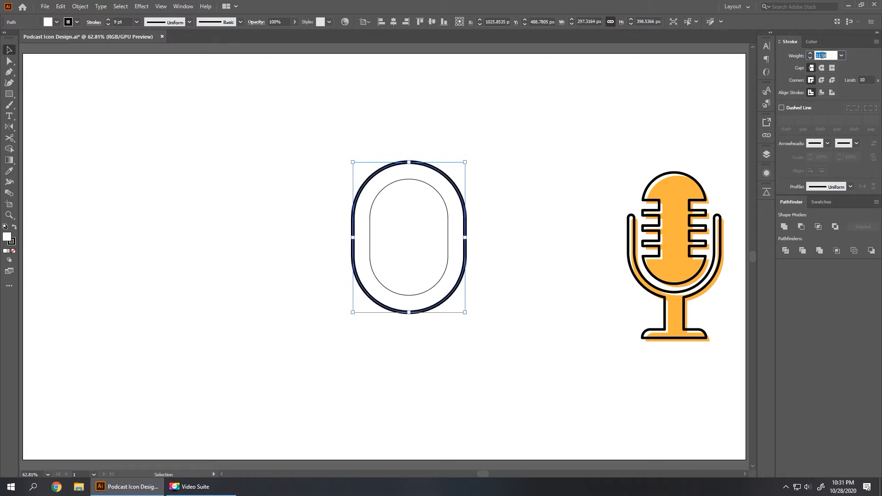
key("Up")
key("Up")
key("Up")
key("Up")
key("Up")
key("Up")
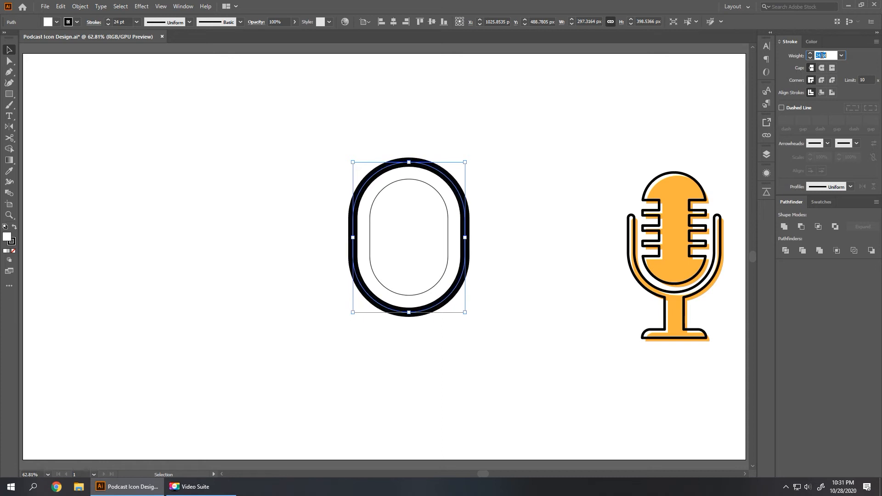
key("Up")
left_click(822, 55)
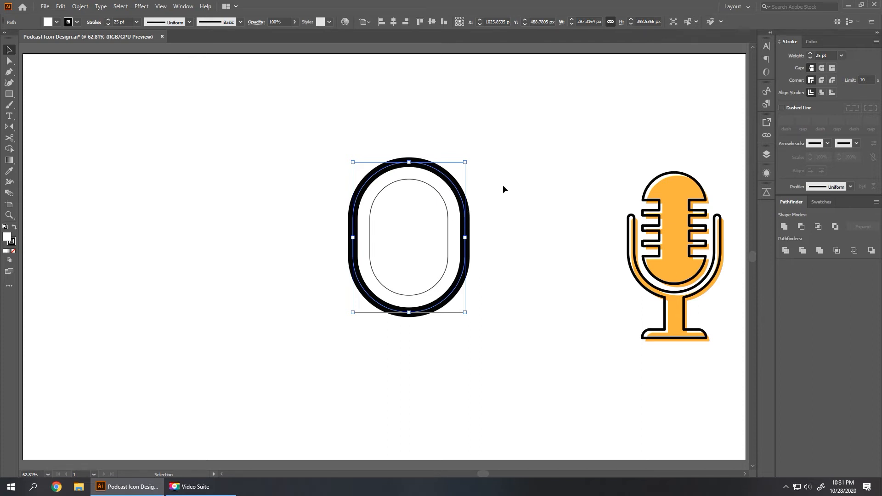
Draw a wide rectangle over the outer capsule's upper part and subtract it from that capsule with Minus Front.
key("m")
key("ctrl+shift+a")
left_click_drag(510, 135, 314, 219)
key("v")
left_click(463, 226, "shift")
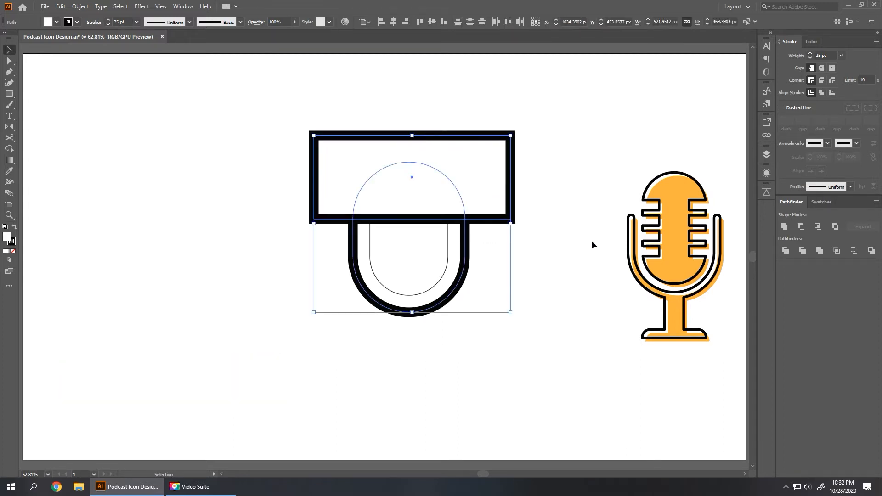
left_click(801, 226)
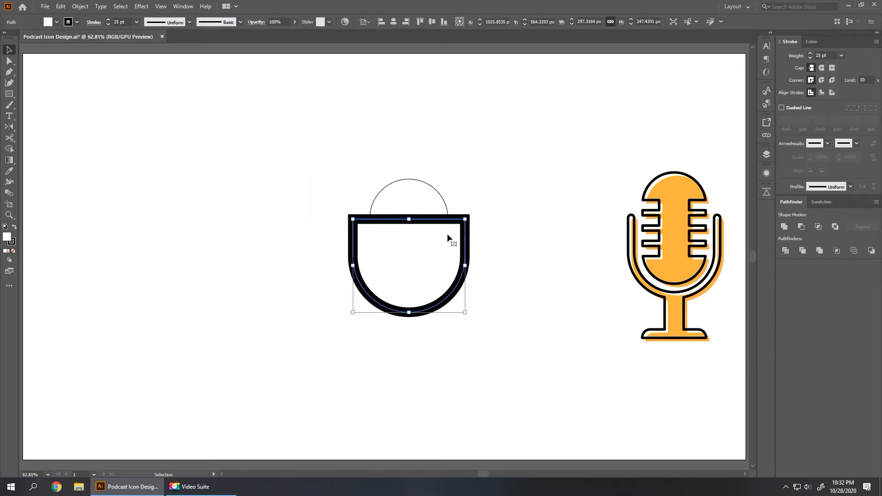
Remove the cut outer shape's fill and delete its straight top edge by adding and deleting an anchor point there, leaving an open U.
left_click(13, 251)
key("p")
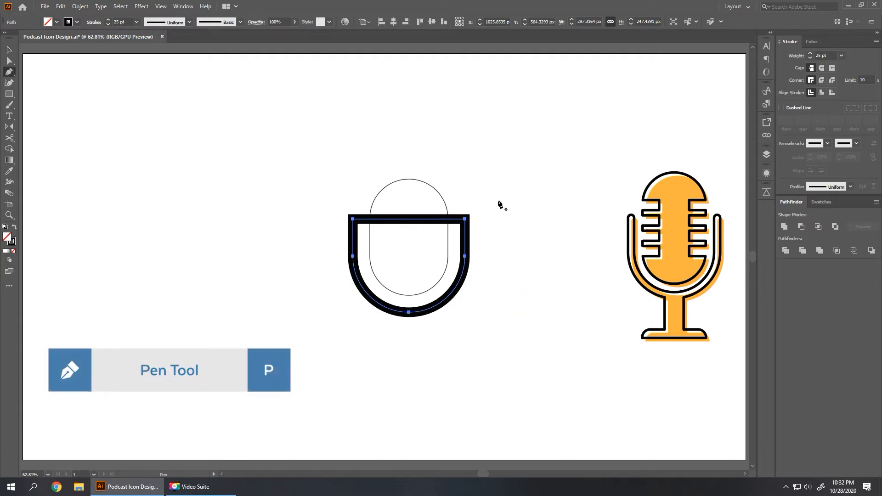
left_click(409, 221)
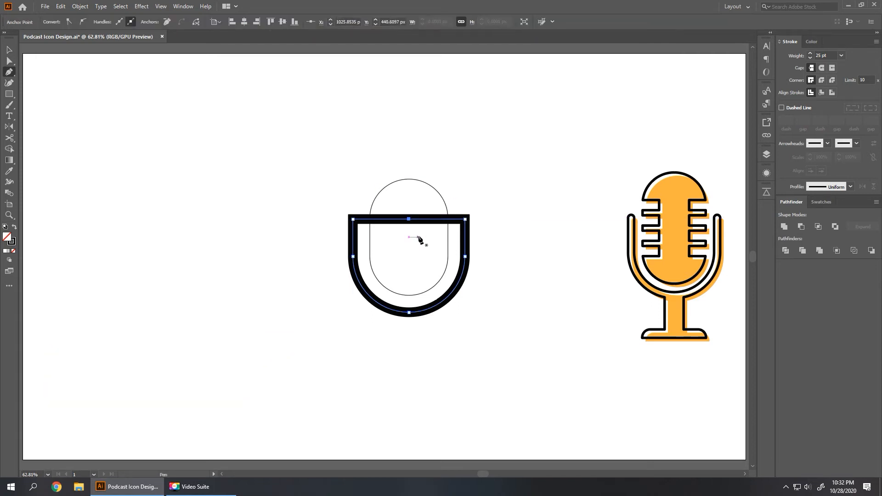
key("Delete")
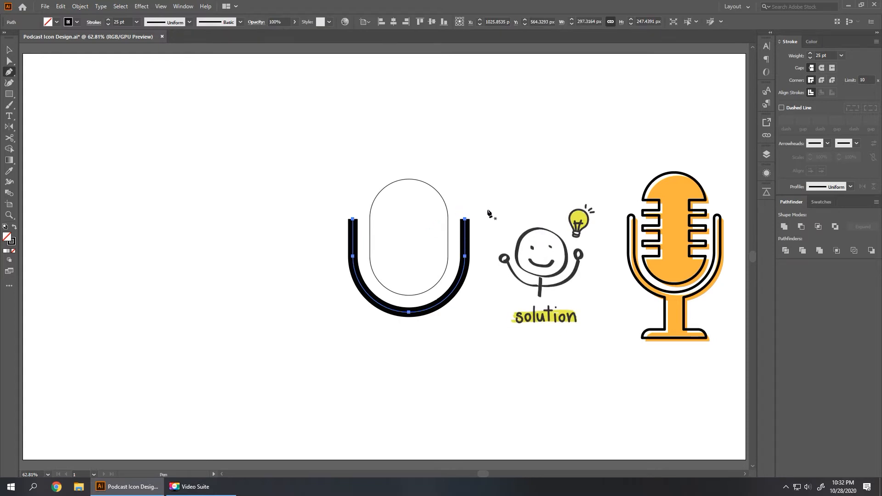
key("v")
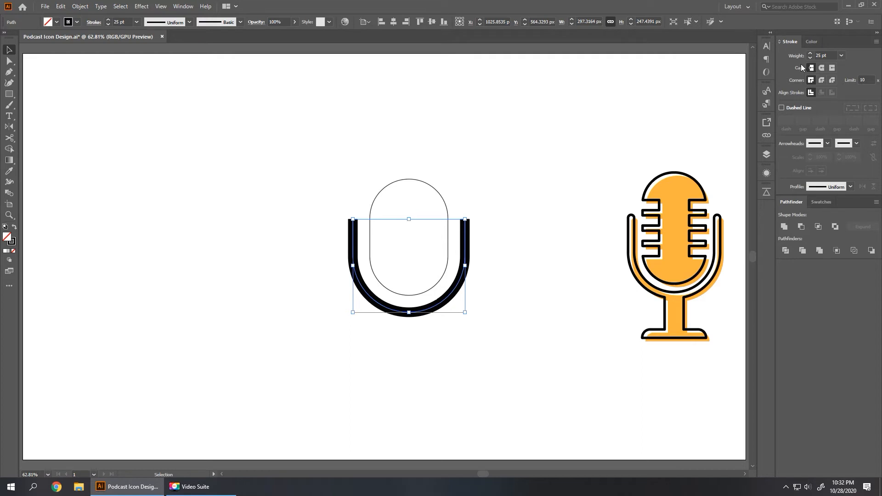
Give the U-shaped path round caps and expand its fill and stroke into an outlined shape.
left_click(822, 68)
left_click(79, 6)
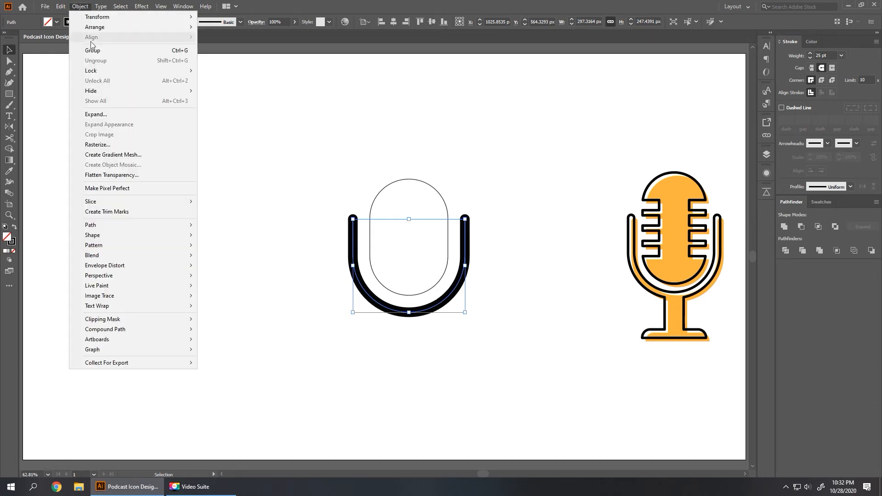
left_click(104, 115)
left_click_drag(478, 160, 547, 148)
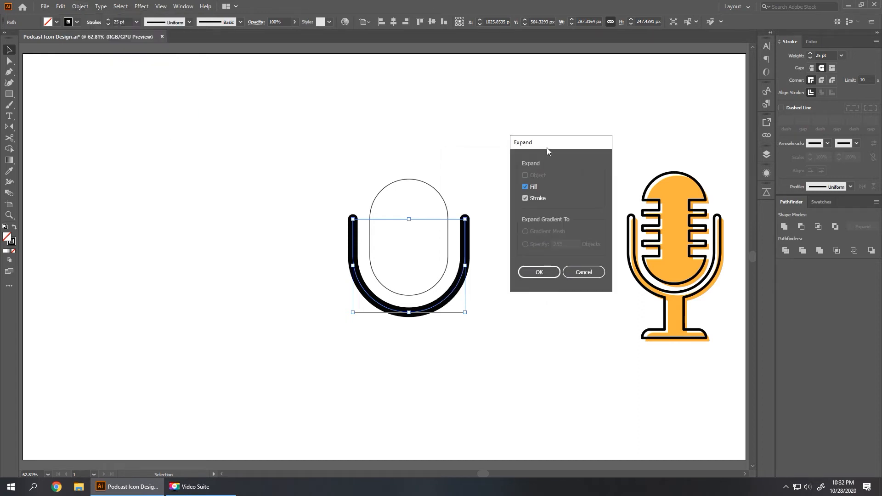
left_click(528, 272)
left_click(503, 262)
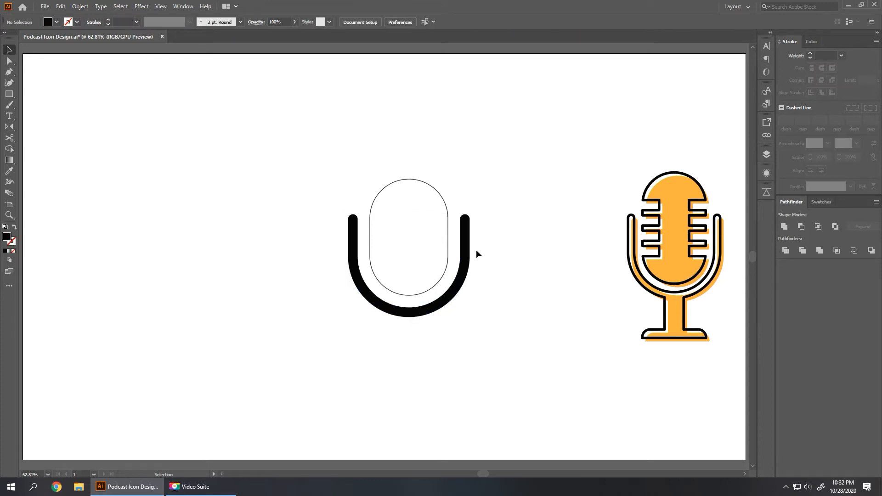
left_click(466, 261)
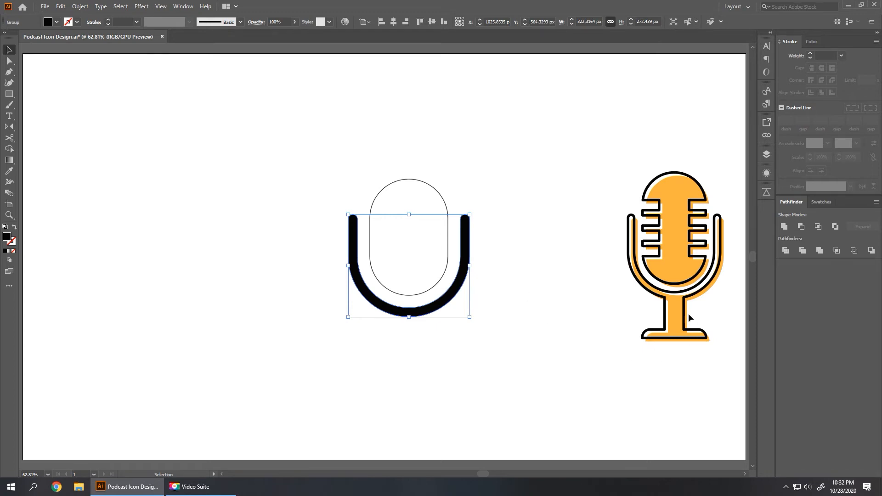
left_click(535, 303)
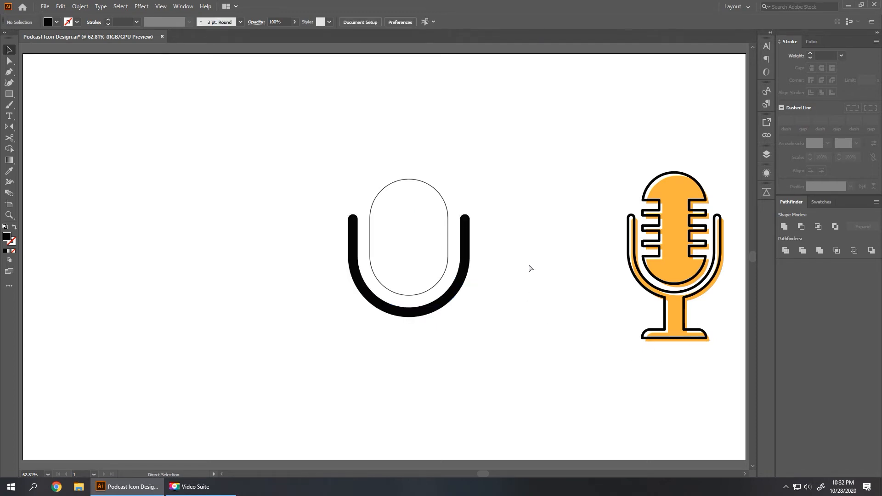
Draw a rectangular post and a base about 222 × 35 px under the U shape, and round the base's two top corners.
key("m")
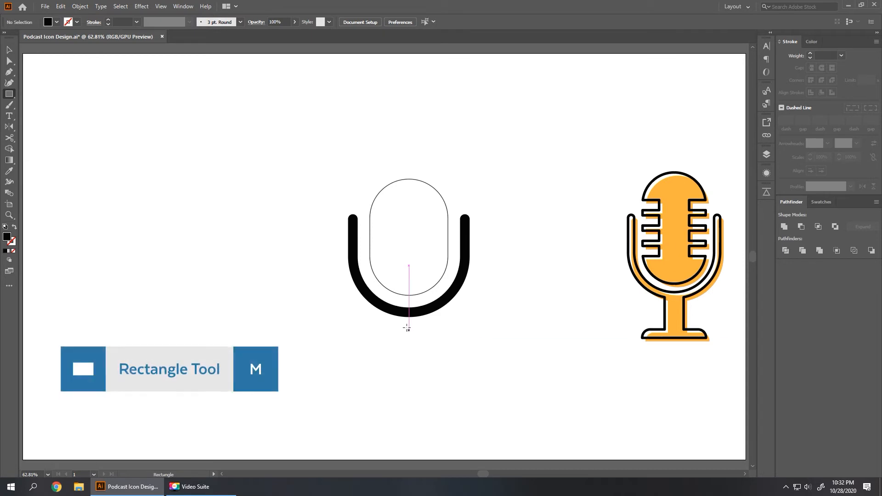
left_click_drag(398, 312, 453, 373)
key("a")
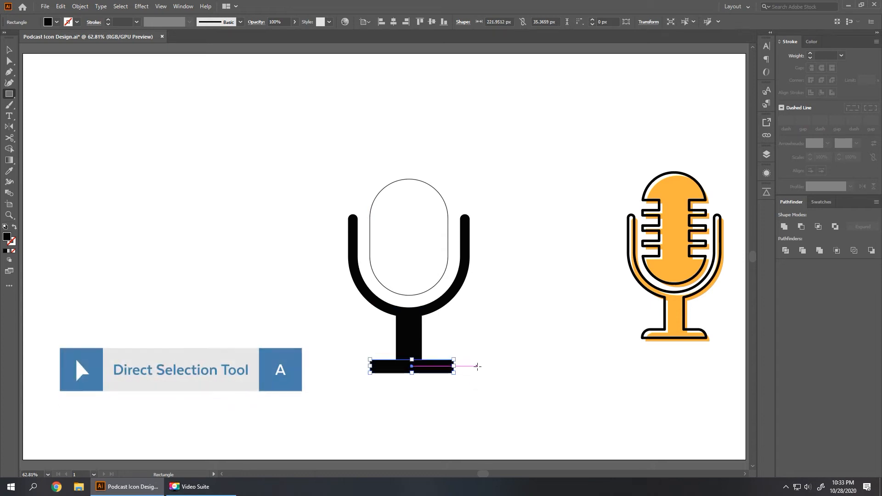
left_click(454, 360)
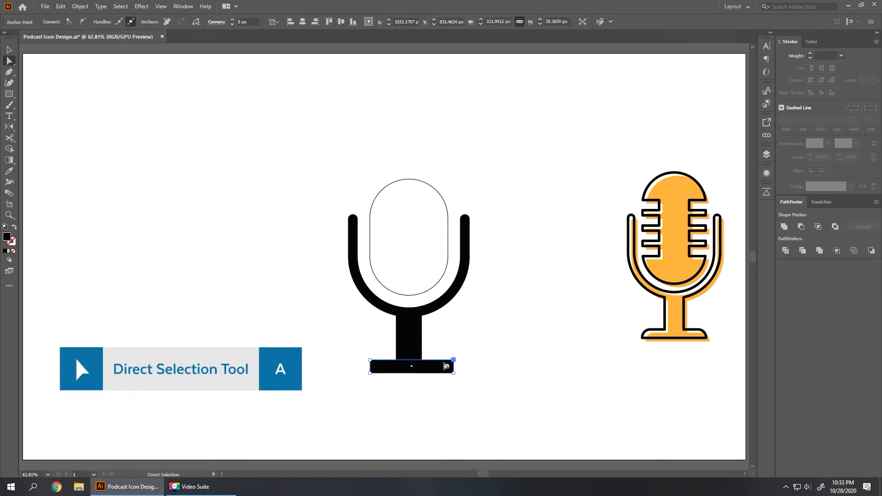
left_click_drag(374, 365, 389, 381)
key("v")
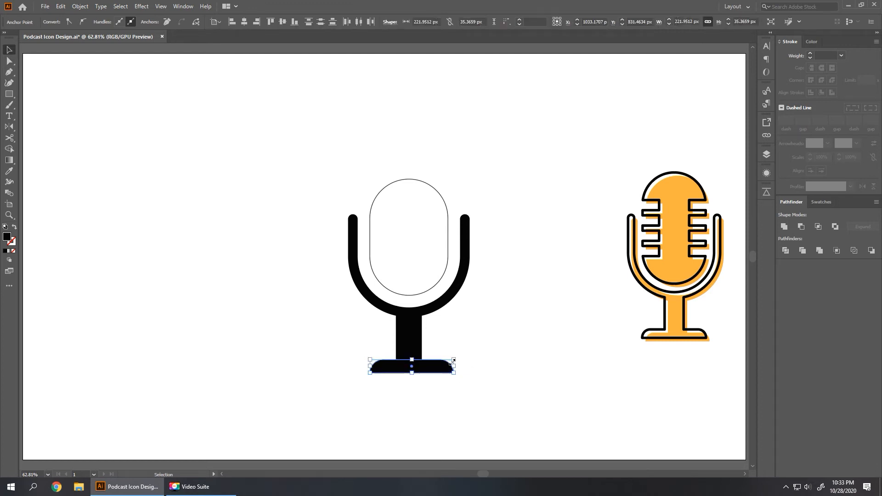
left_click(484, 357)
Align all parts of the new microphone horizontally by their centres, using the capsule as the key object.
left_click_drag(478, 395, 326, 165)
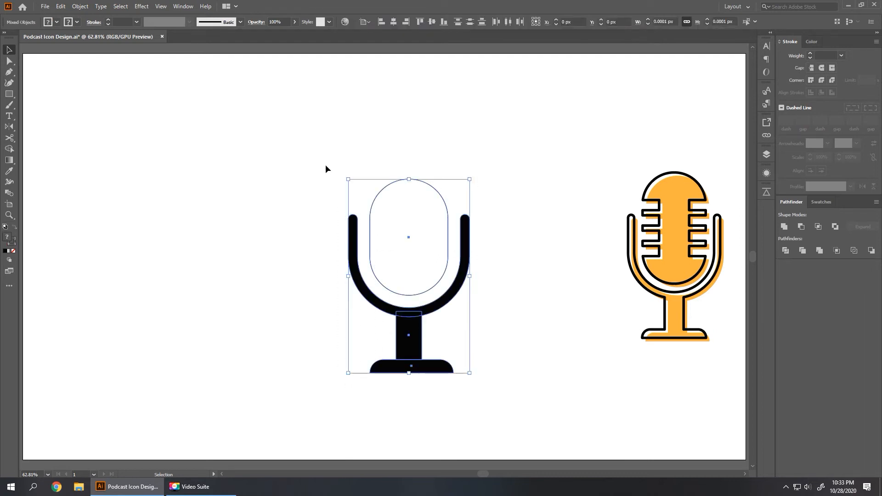
left_click(389, 186)
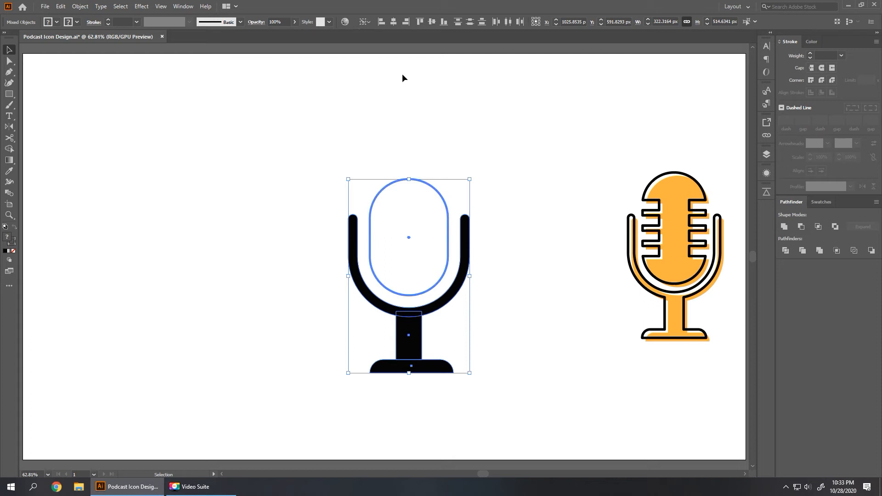
left_click(394, 21)
left_click(577, 179)
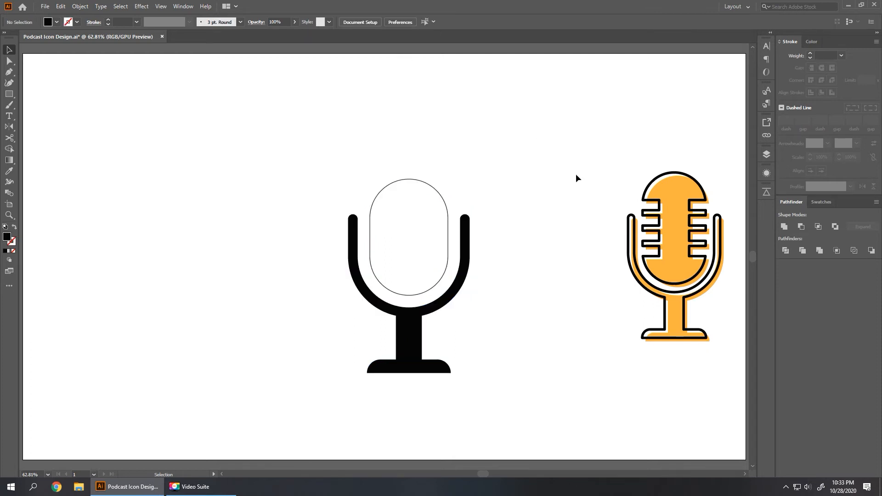
Draw a horizontal bar about 93 × 35 px across the capsule's right edge and duplicate it downward into four evenly spaced bars.
key("a")
key("v")
key("m")
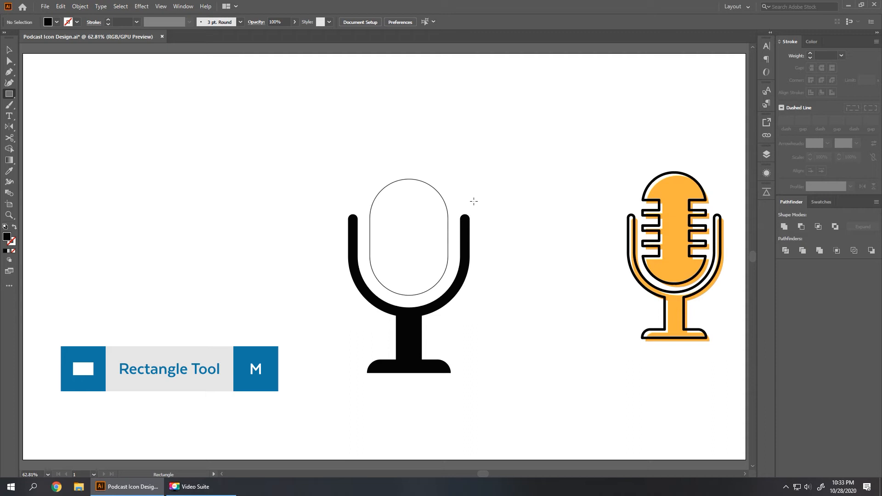
mouse_move(458, 201)
left_mouse_down()
mouse_move(426, 217)
mouse_move(451, 219)
mouse_move(450, 237)
left_mouse_up()
key("v")
key("ctrl+d")
key("ctrl+d")
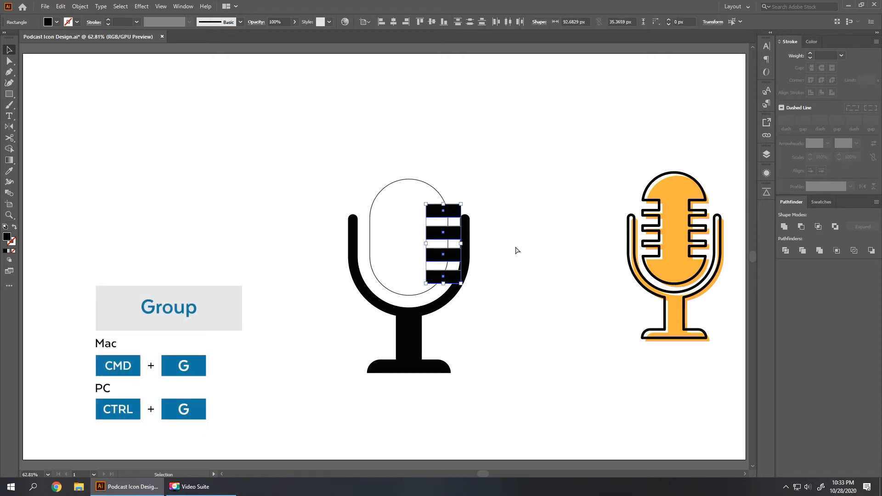
Group the four bars and centre the group vertically on the capsule.
key("ctrl+g")
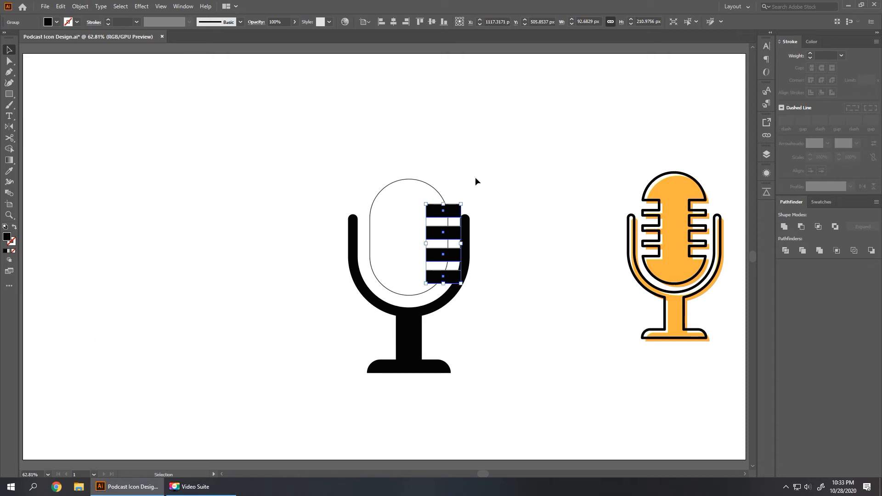
left_click_drag(456, 215, 457, 209)
Reflect a copy of the bar group to the capsule's left side across the vertical axis through its centre.
key("o")
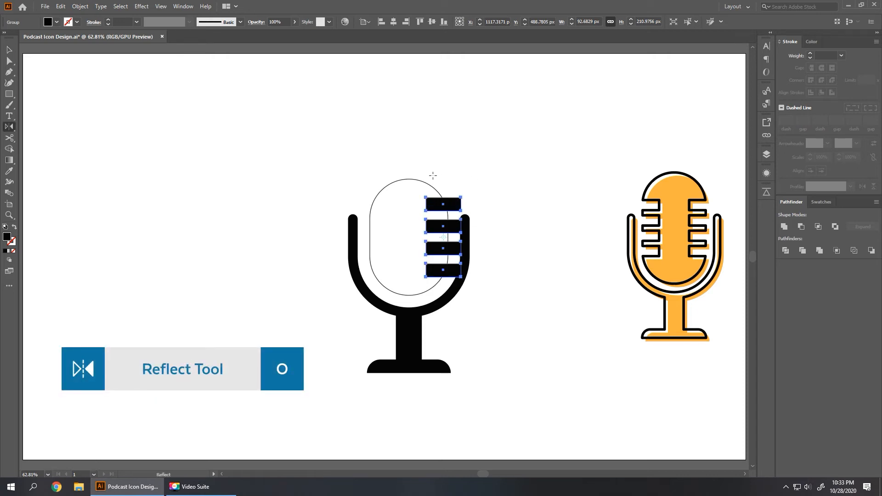
left_click(409, 179)
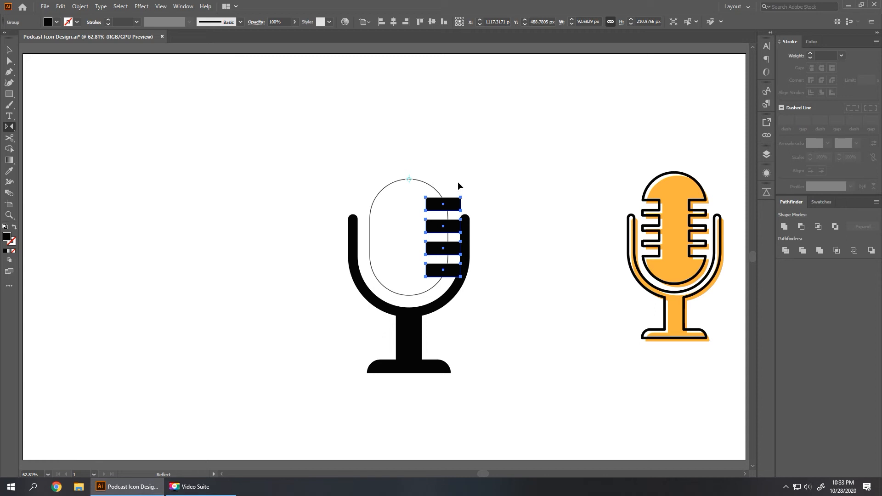
left_click_drag(450, 205, 391, 198)
key("v")
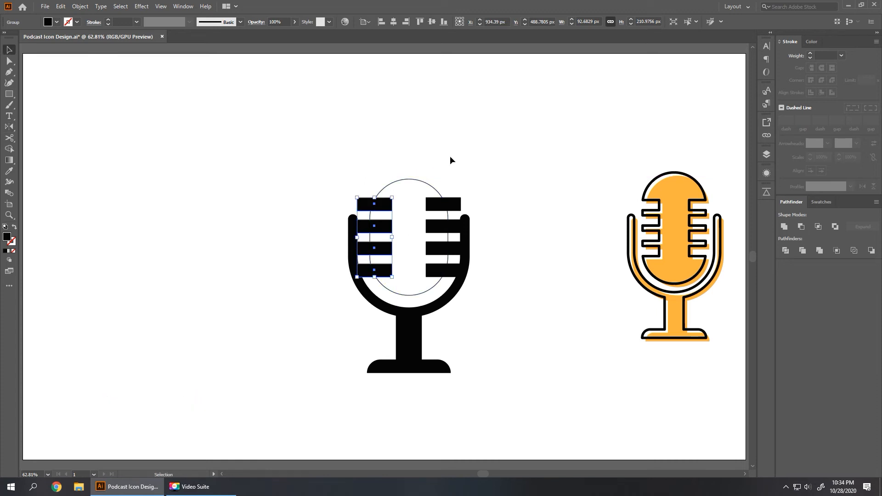
Unite the left and right bar groups into one shape and bring it in front of the capsule.
left_click(452, 207, "shift")
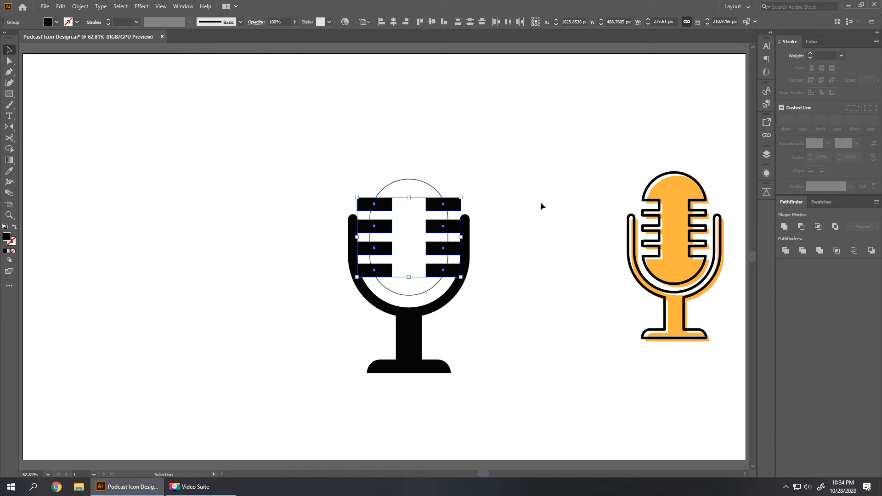
left_click(785, 227)
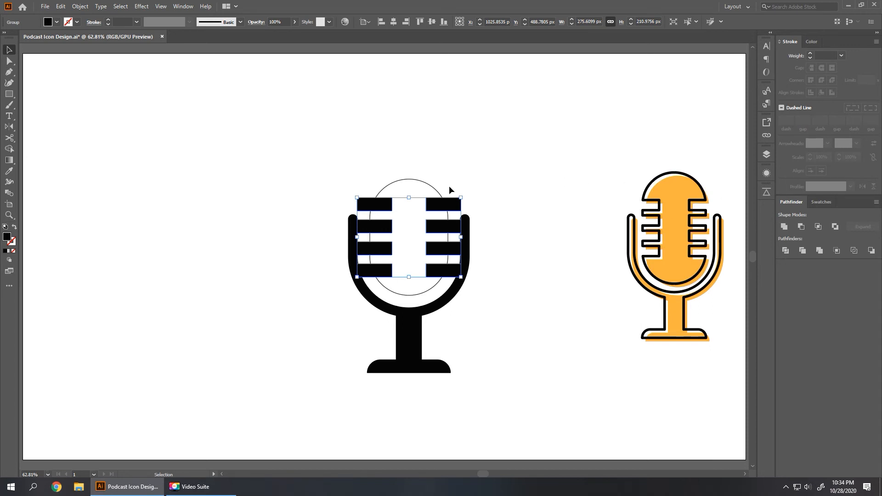
right_click(443, 209)
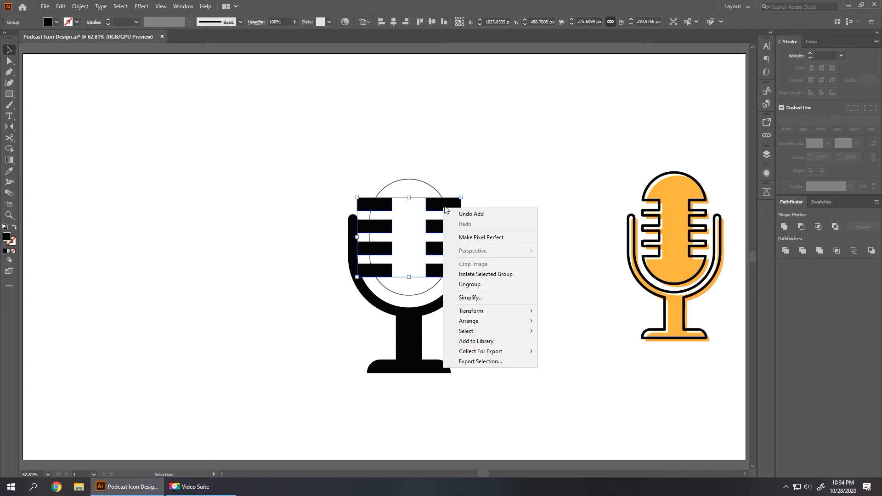
mouse_move(509, 321)
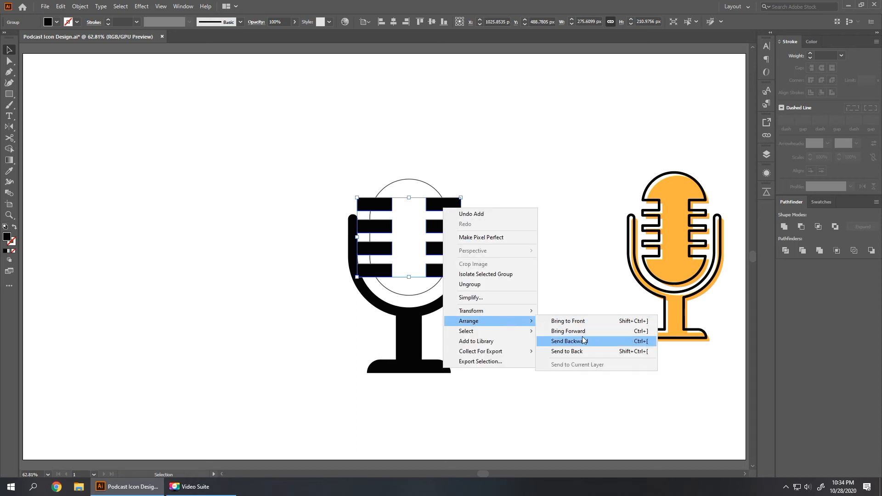
left_click(587, 319)
Subtract the united bars from the capsule with Minus Front to cut the side notches.
left_click_drag(452, 182, 428, 207)
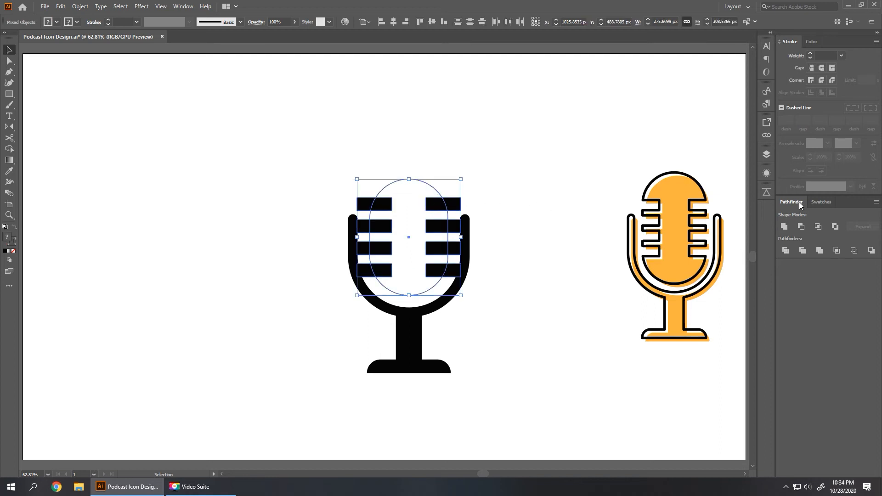
left_click(800, 226)
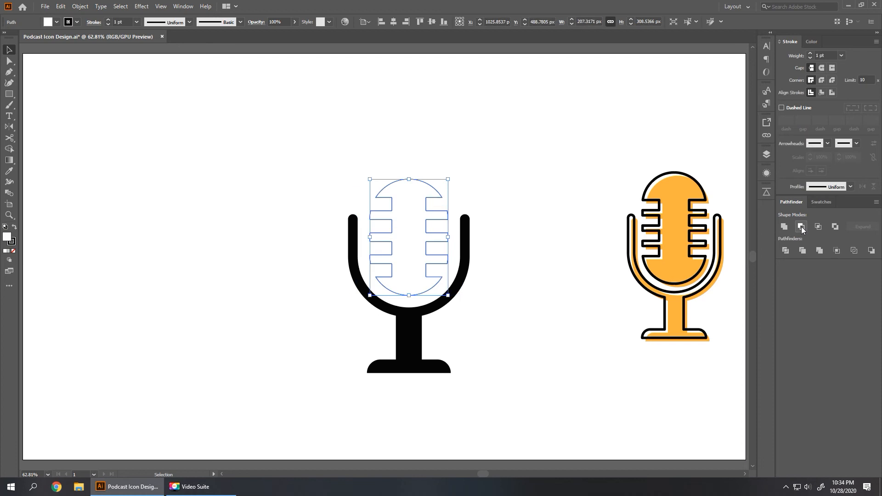
left_click(518, 238)
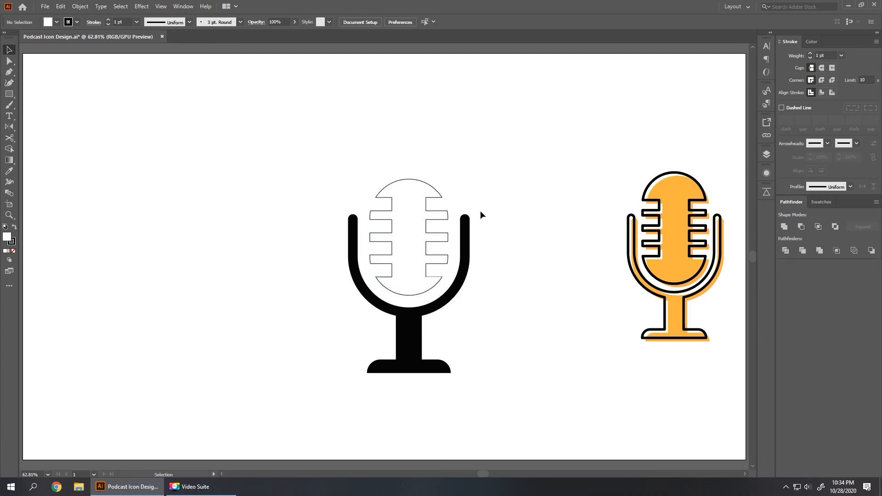
Unite the notched capsule, the U-shaped holder, the stem and the base of the new microphone.
left_click_drag(483, 206, 388, 324)
left_click_drag(351, 416, 486, 181)
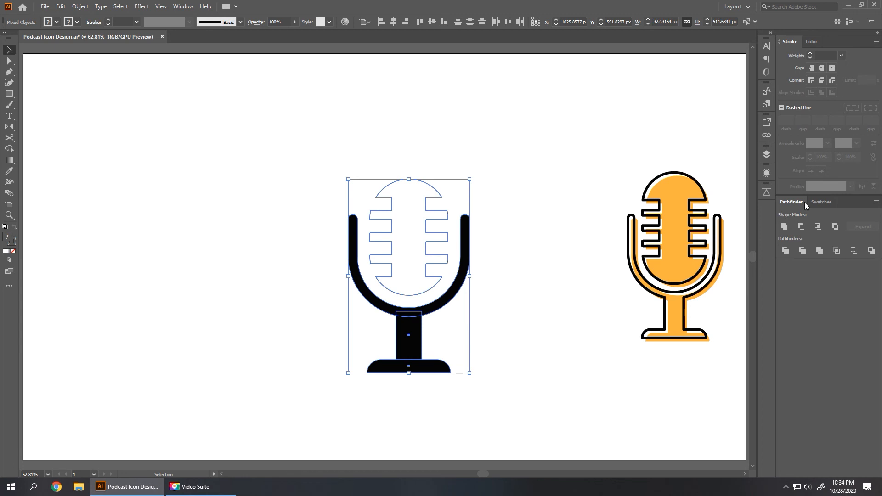
left_click(784, 226)
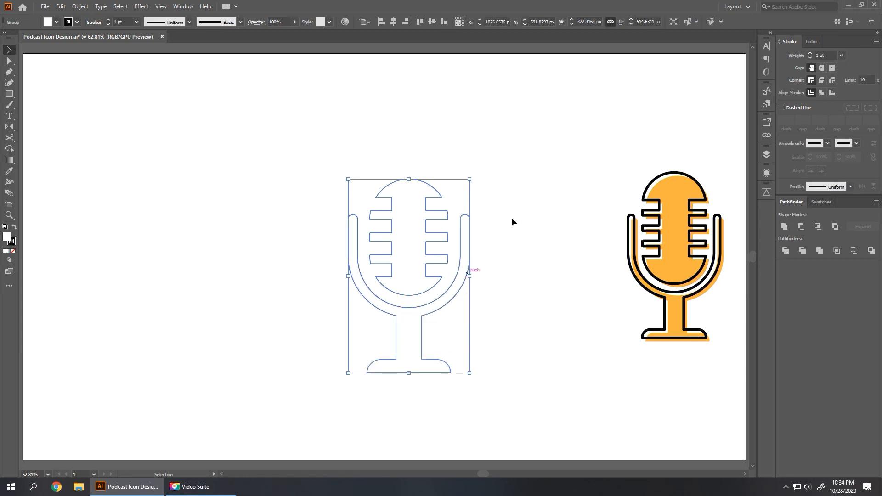
Give the united microphone an 8 pt black stroke and remove its fill.
left_click(823, 55)
type("4")
key("Return")
key("Up")
key("Up")
key("Up")
key("Up")
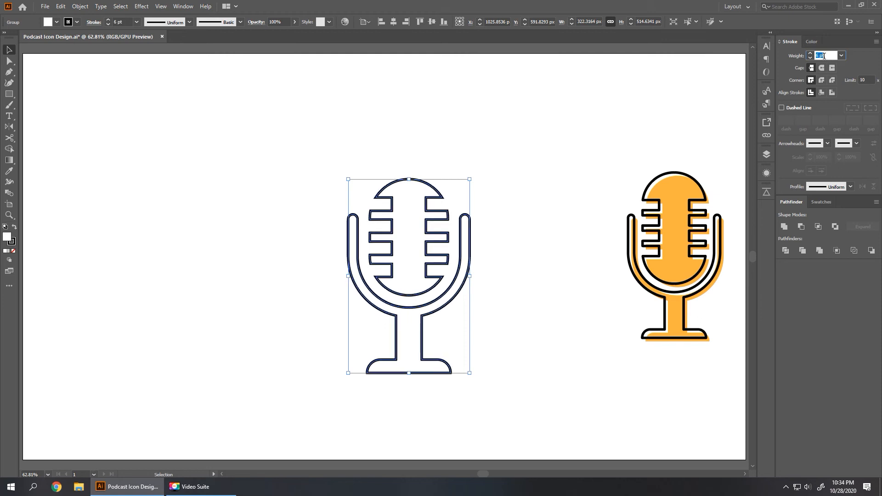
key("Return")
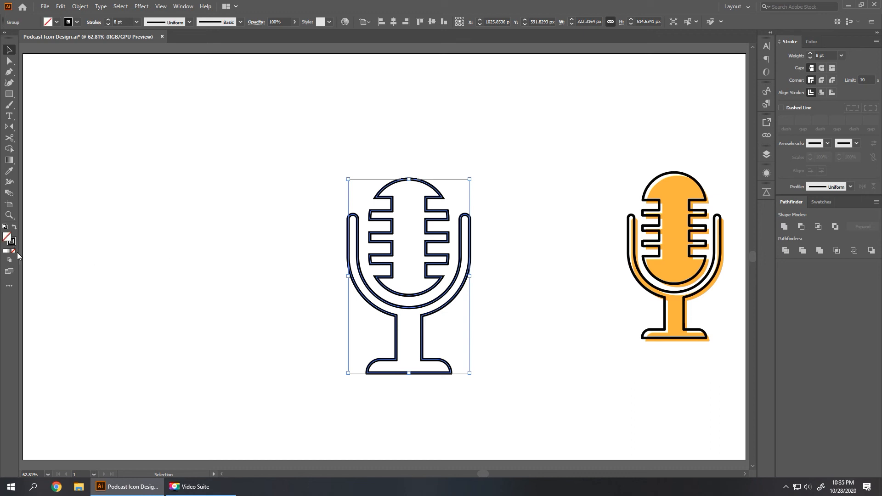
left_click(266, 261)
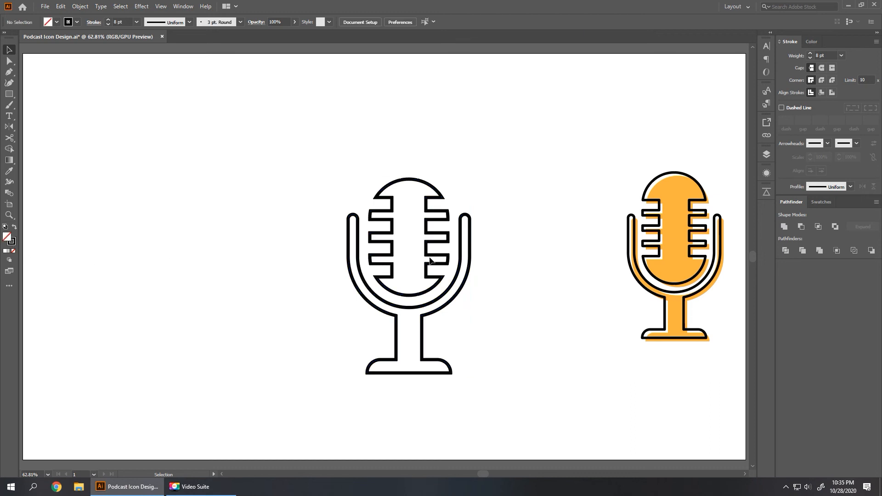
Paste a copy of the outlined microphone in place and apply the reference icon's orange fill to it with the Eyedropper.
left_click(449, 262)
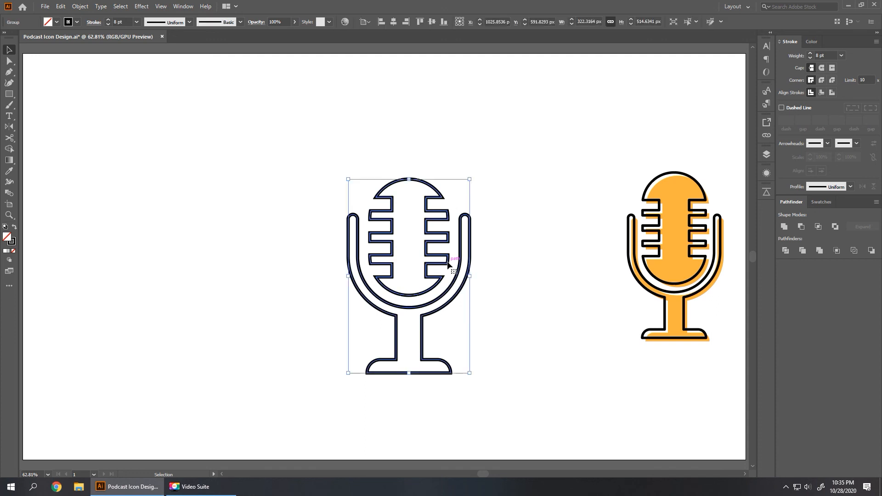
key("ctrl+c")
key("ctrl+shift+v")
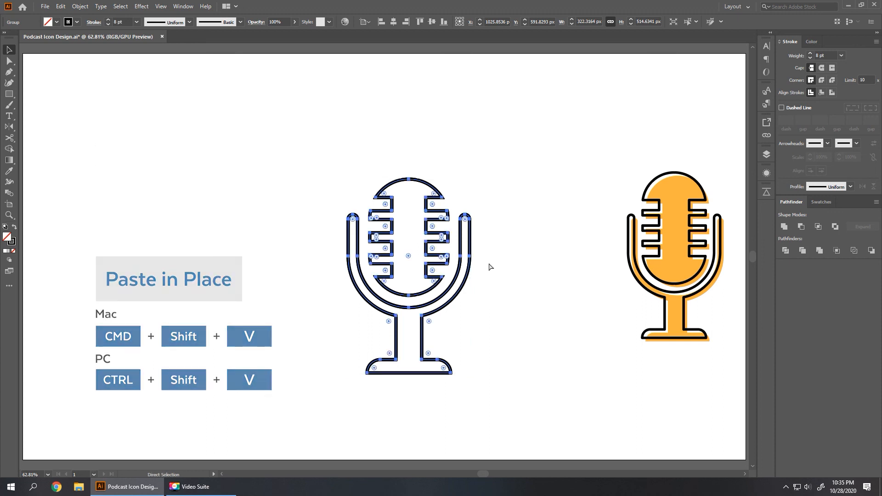
key("i")
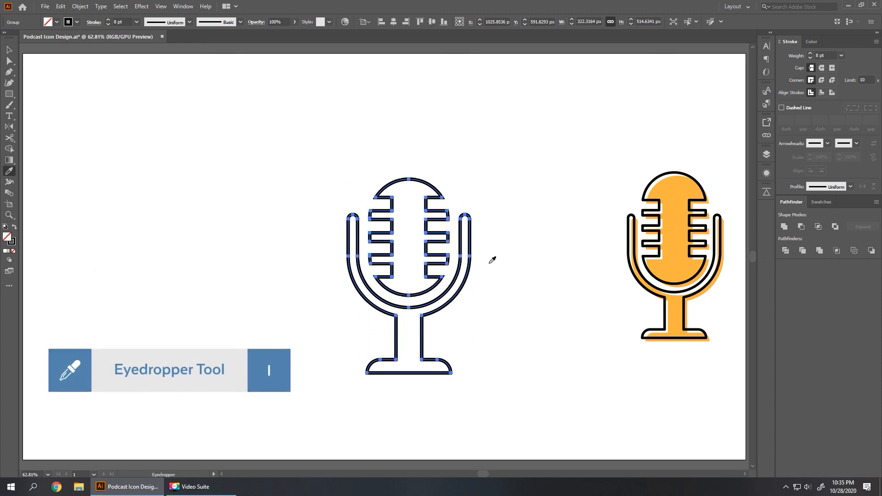
left_click(675, 237)
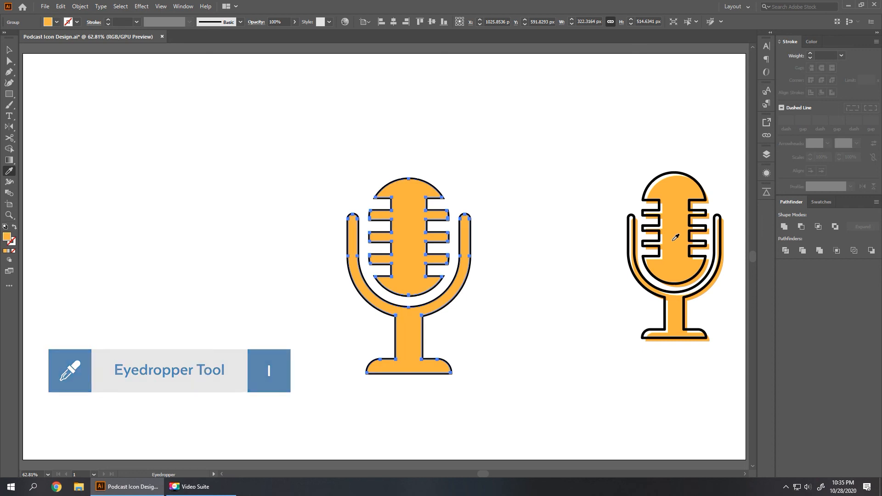
key("v")
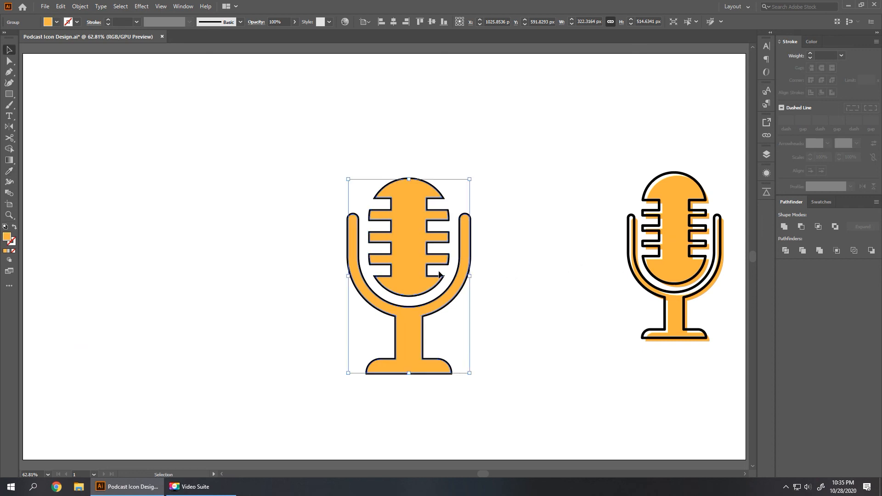
Offset the orange copy about 8 px right and down and send it behind the black outline.
left_click_drag(405, 235, 406, 236)
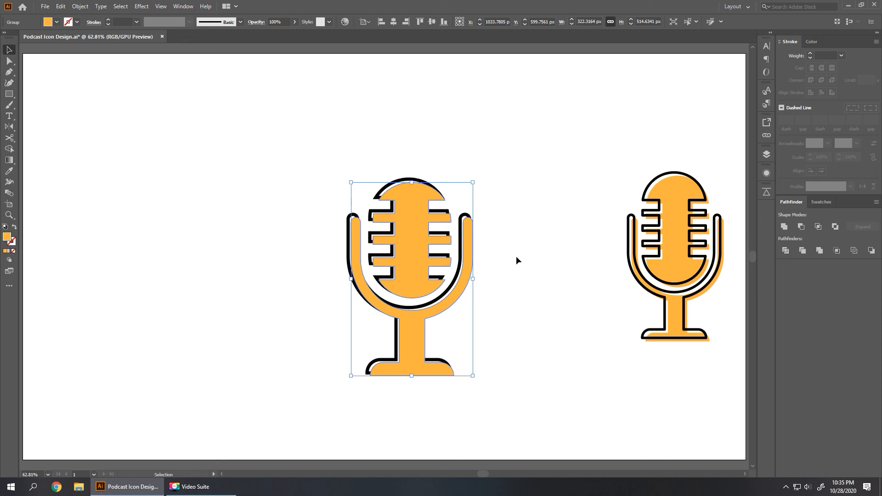
right_click(399, 249)
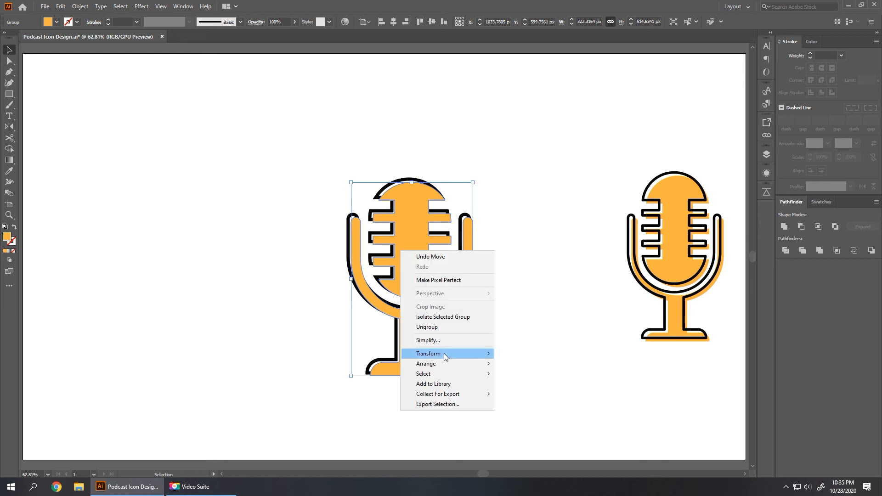
mouse_move(453, 363)
left_click(533, 393)
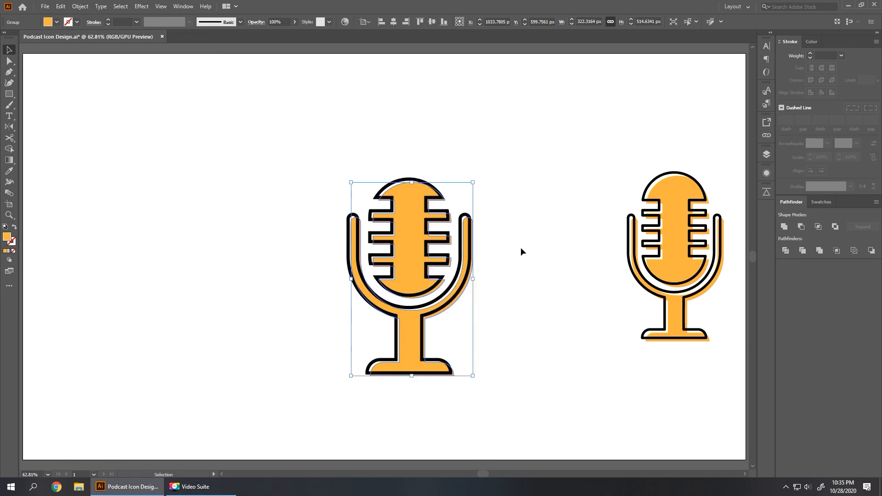
Nudge the orange fill shape four steps further right and four steps down, then deselect it.
key("Right")
key("Right")
key("Right")
key("Right")
key("Down")
key("Down")
key("Down")
key("Down")
left_click(517, 231)
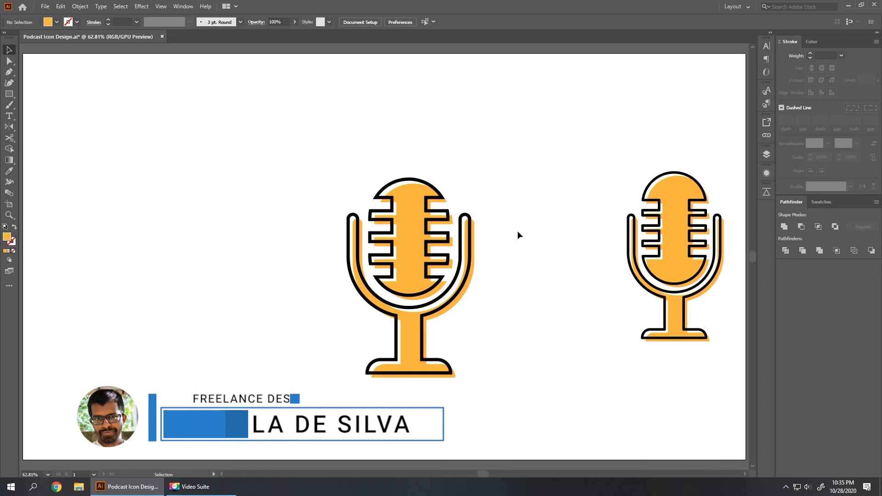